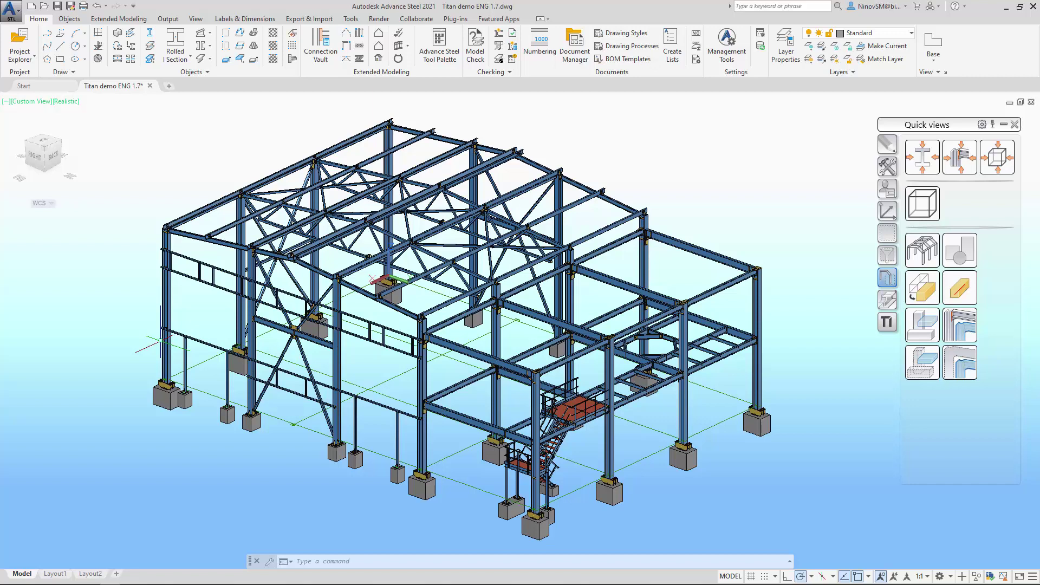
- Run Titan's ICL layers-by-profile tool, then review the new per-profile coloured layers in the Layer list
left_click(887, 321)
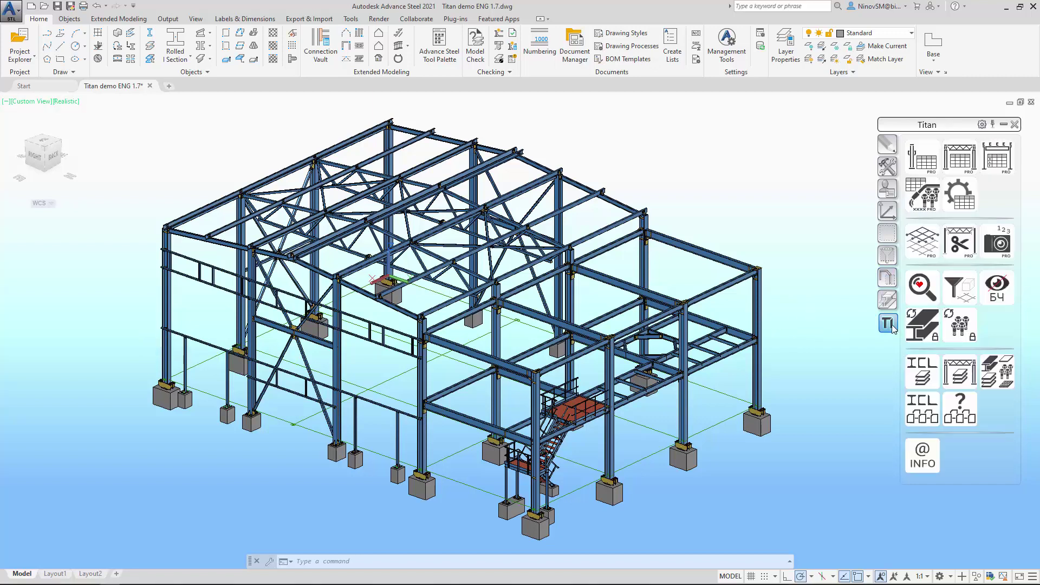
left_click(917, 366)
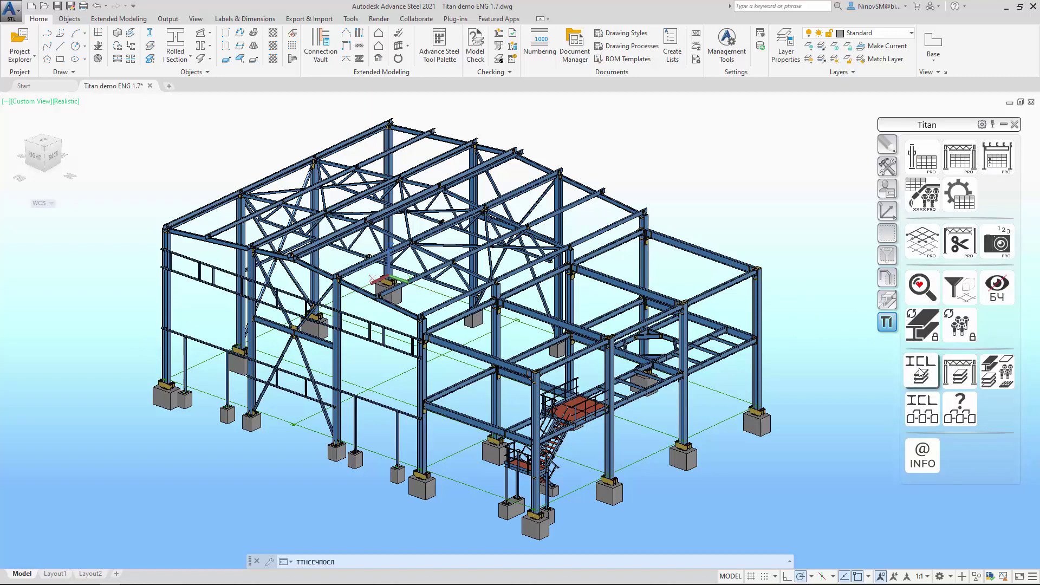
left_click(912, 33)
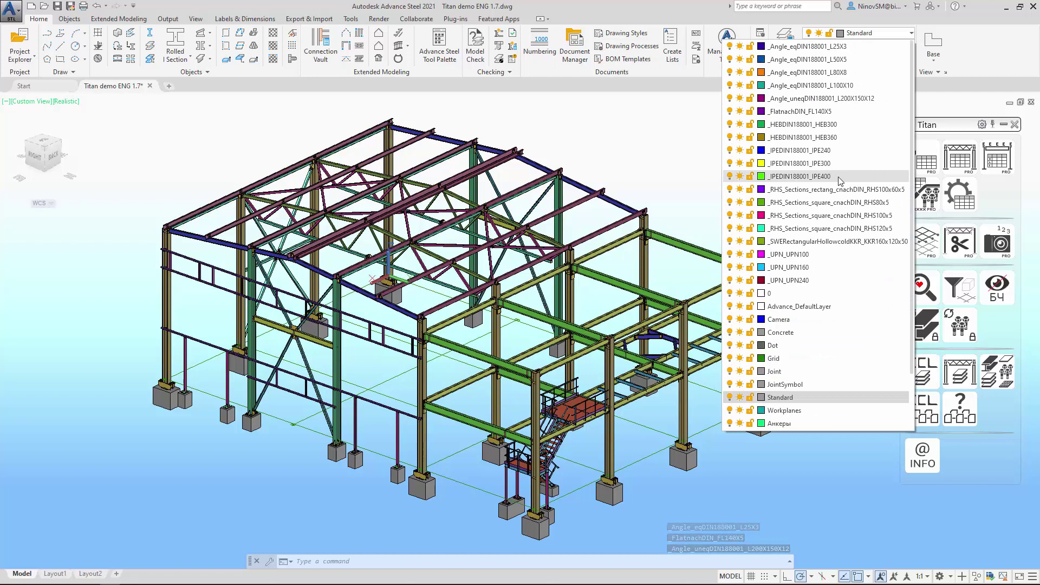
left_click(720, 193)
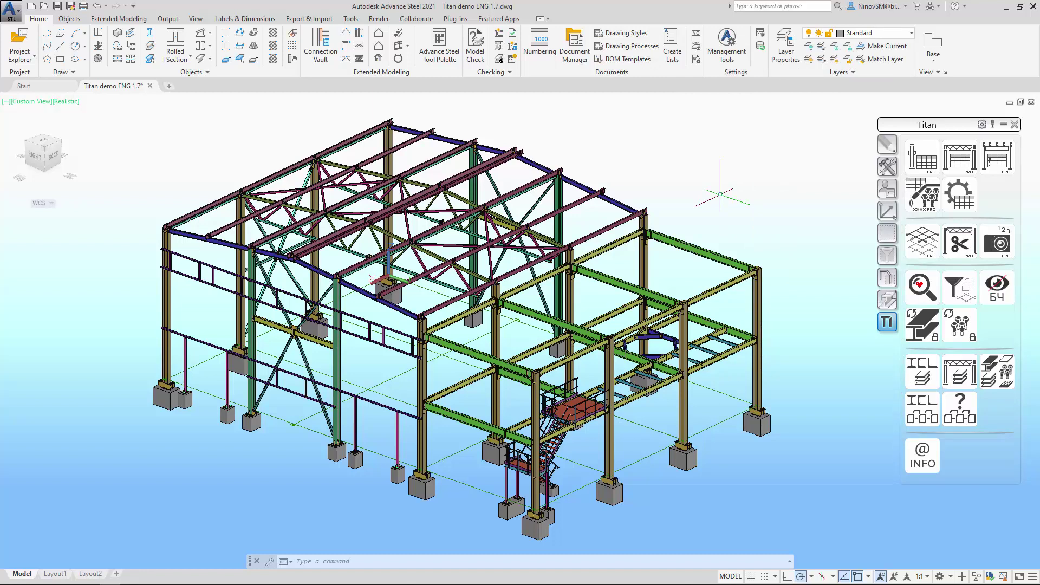
- Run TTNABYLAY to move members onto layers A1–A15, B1–B14 and RL1–RL14, then browse the Layer list
left_click(954, 380)
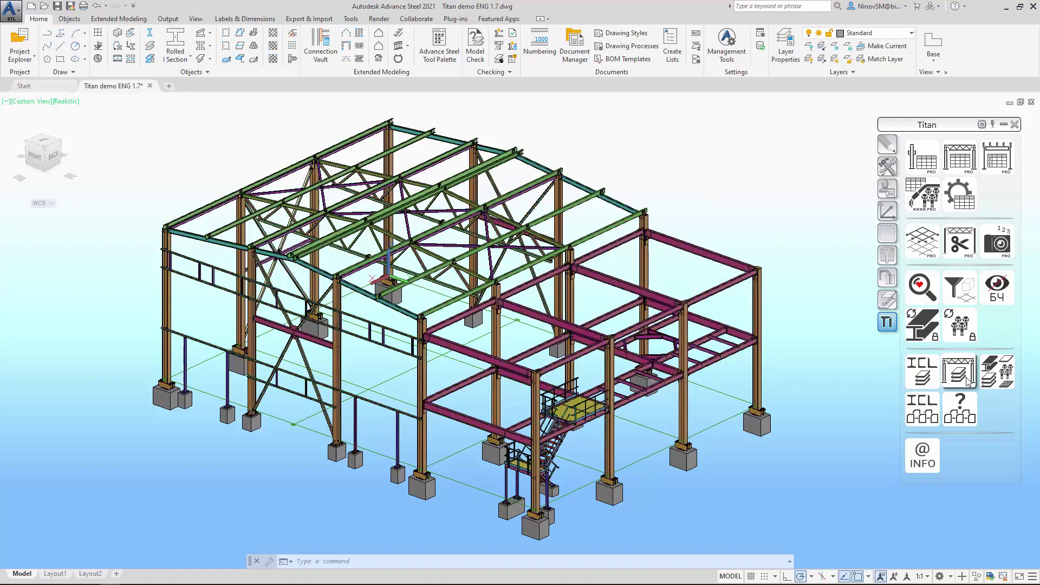
left_click(912, 34)
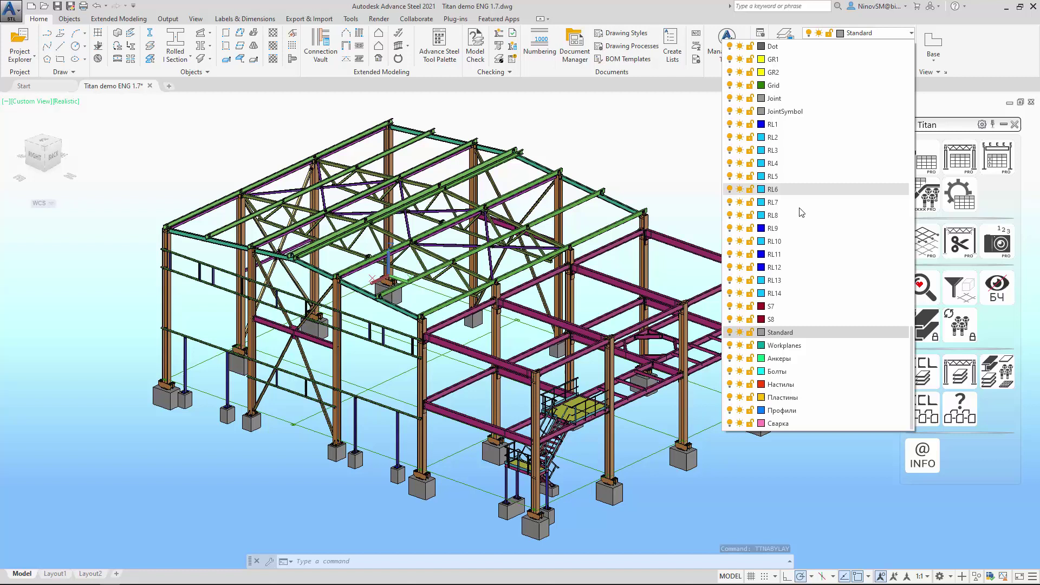
scroll(802, 212, "up", 15)
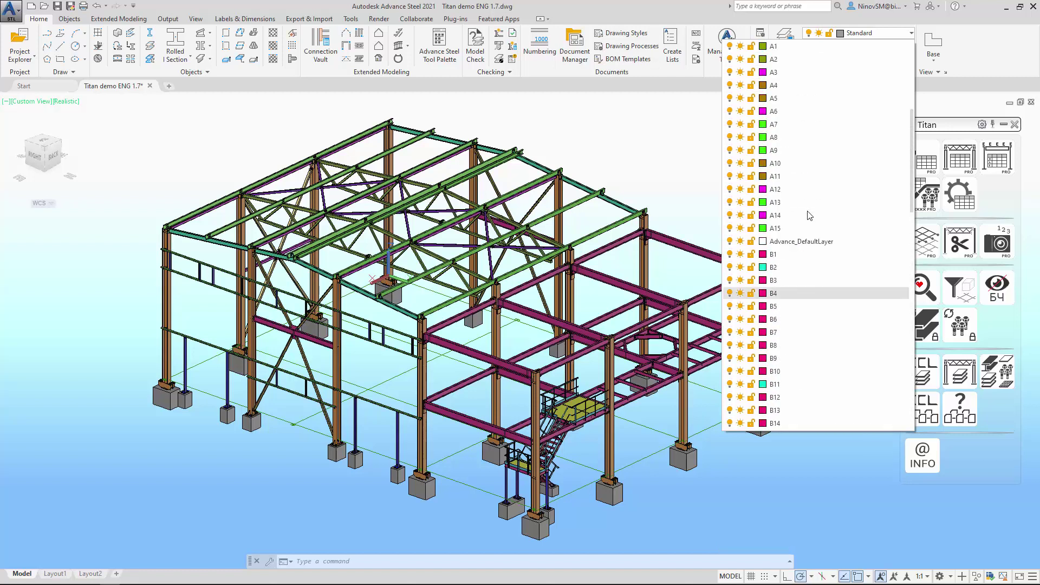
scroll(808, 216, "up", 5)
scroll(801, 212, "down", 5)
left_click(691, 186)
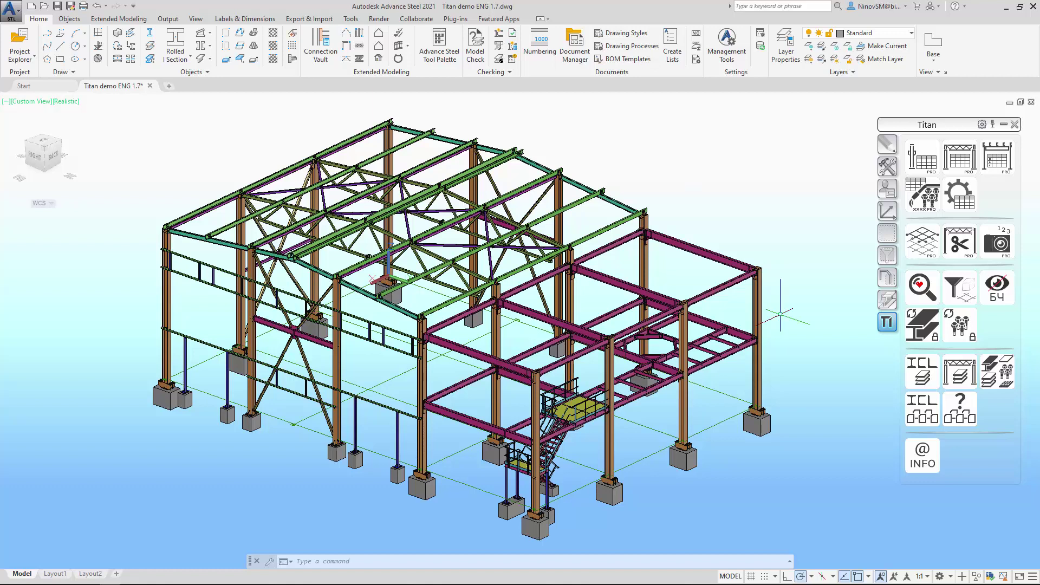
- Reset the frame to uniform blue, create role groups, and toggle the Beam and Column groups in Project Explorer
left_click(921, 371)
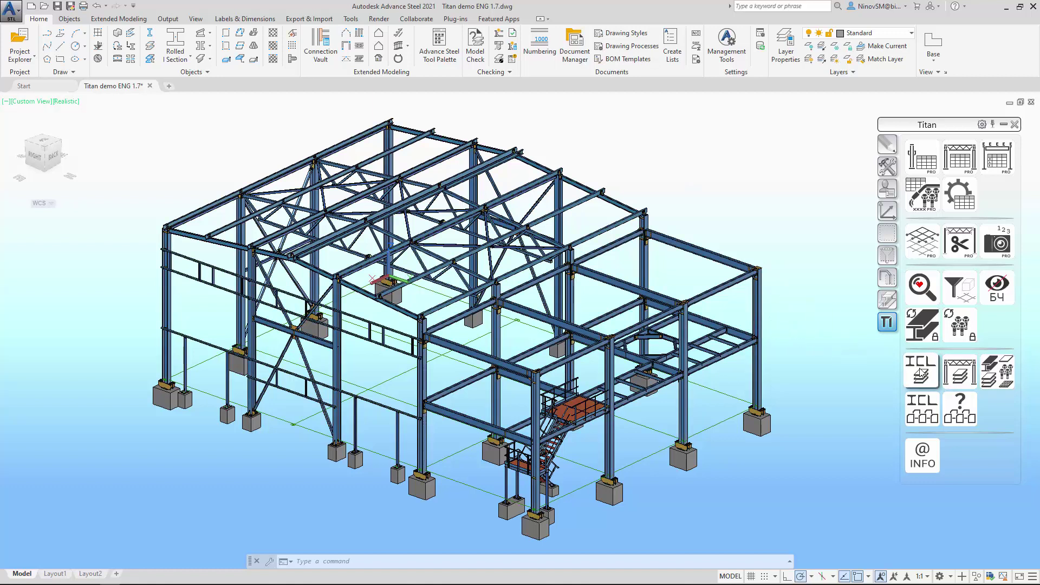
left_click(919, 412)
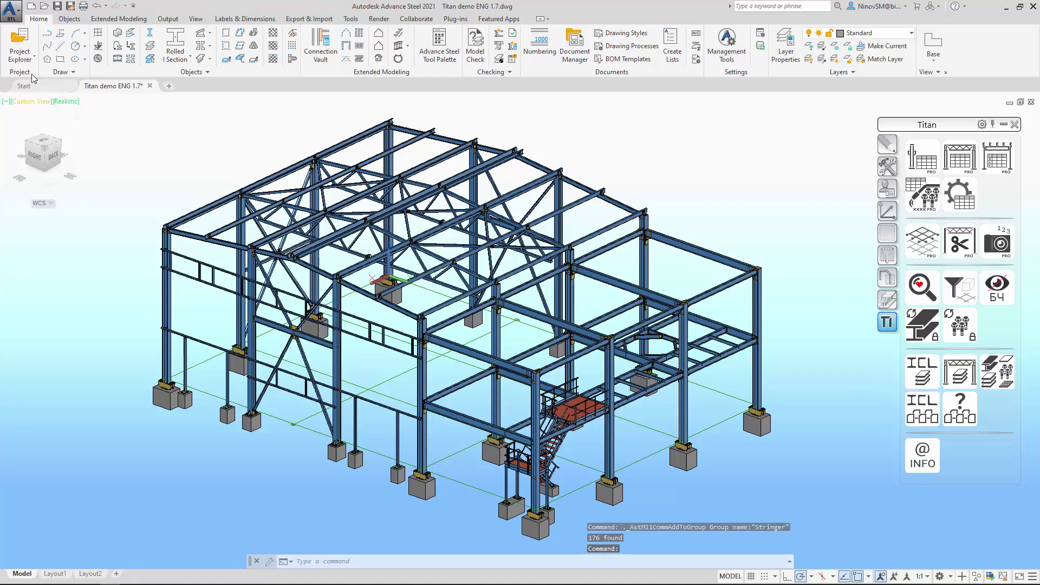
left_click(18, 39)
left_click(98, 401)
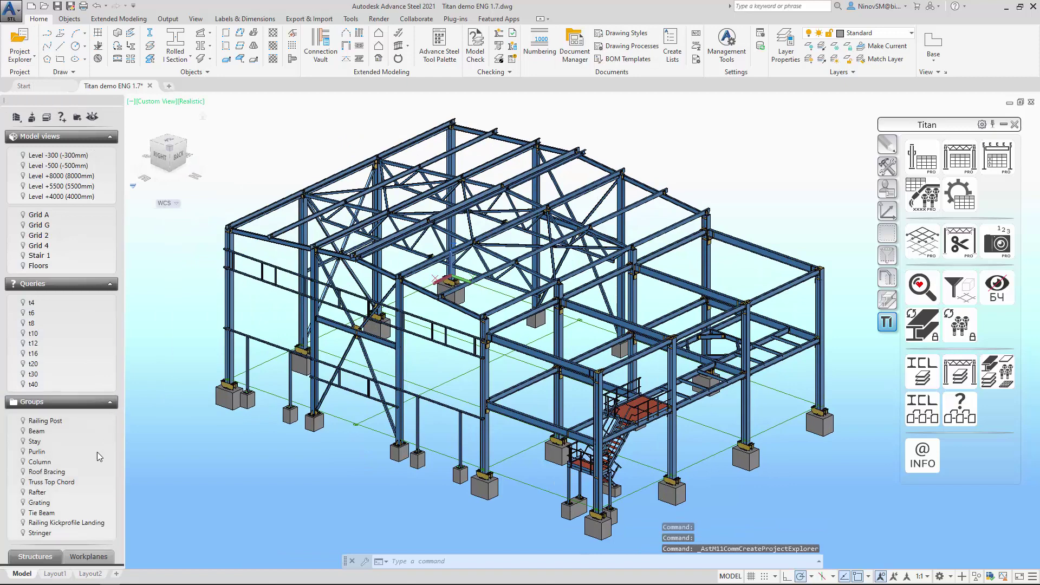
left_click(23, 431)
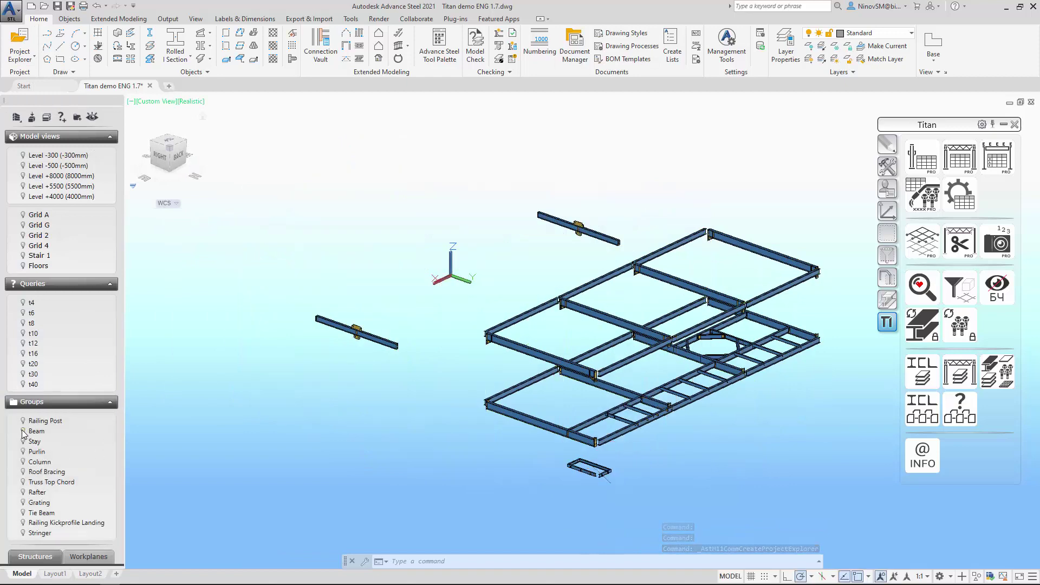
left_click(23, 462)
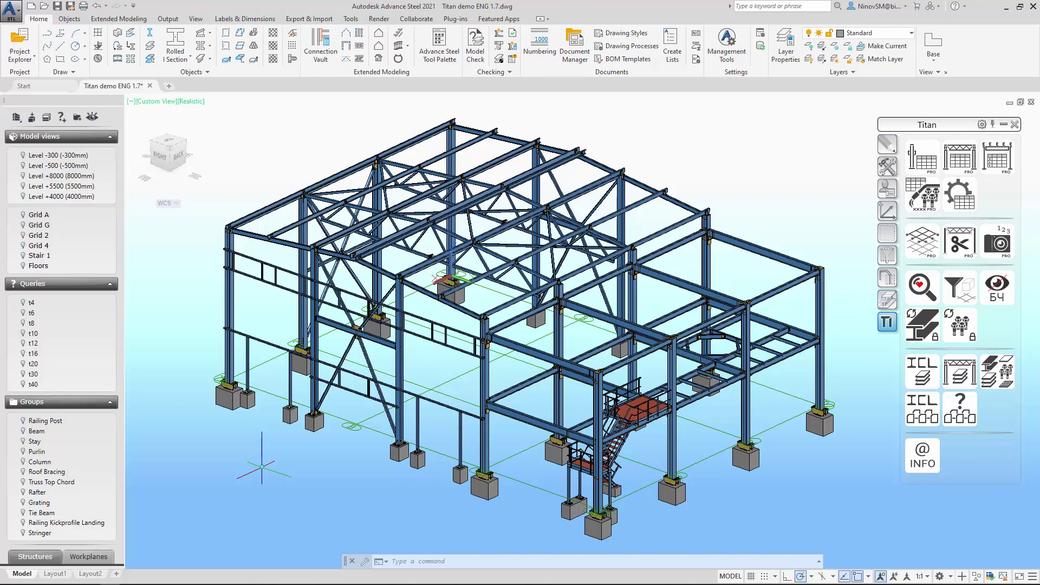
left_click(959, 409)
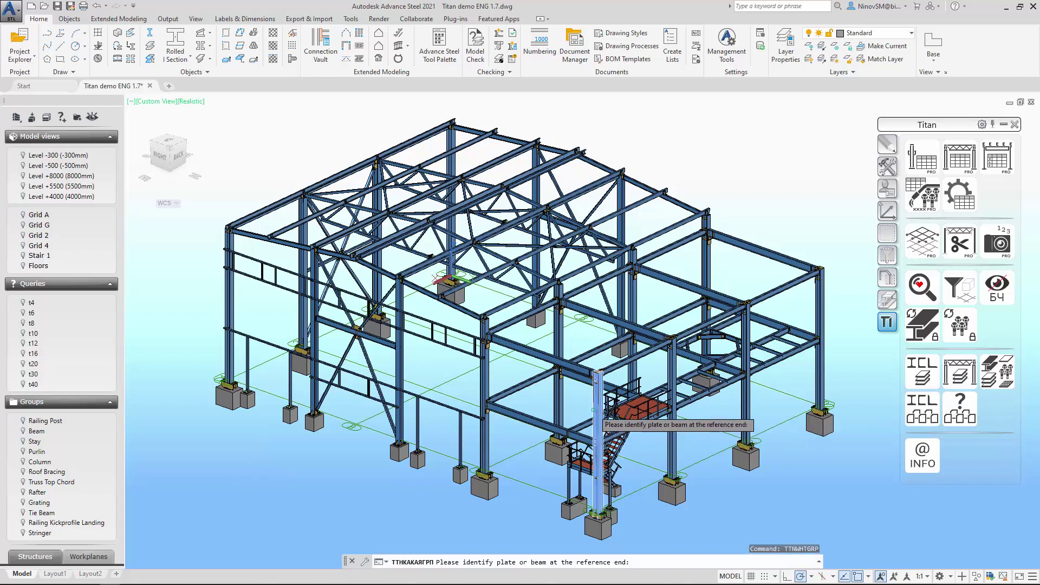
left_click(594, 407)
left_click(539, 321)
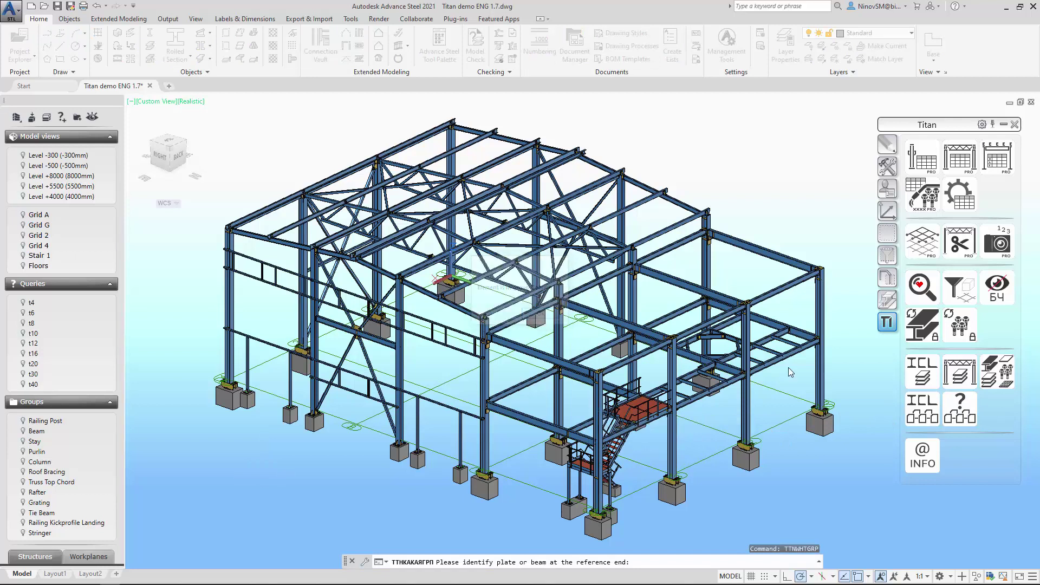
left_click(967, 412)
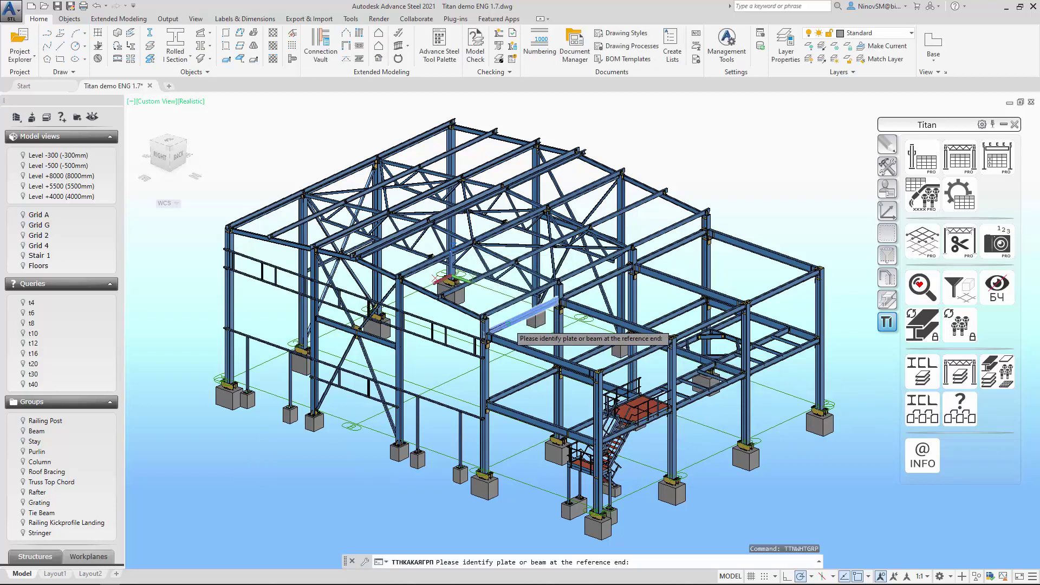
left_click(508, 324)
left_click(539, 314)
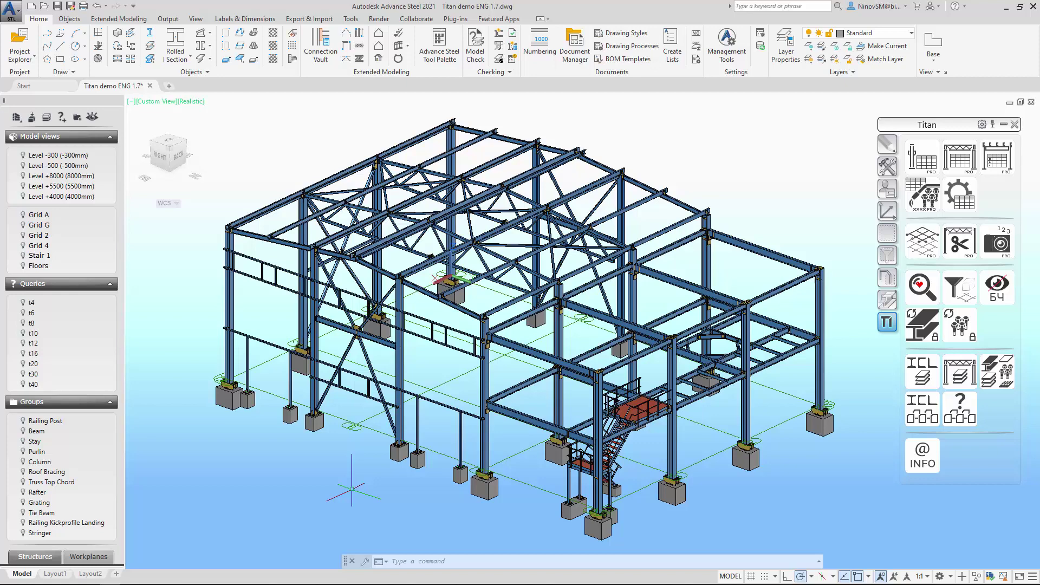
- Window-select the column base connection, filter to same-named plates and inspect their Advanced Properties
scroll(353, 489, "up", 6)
left_click(373, 322)
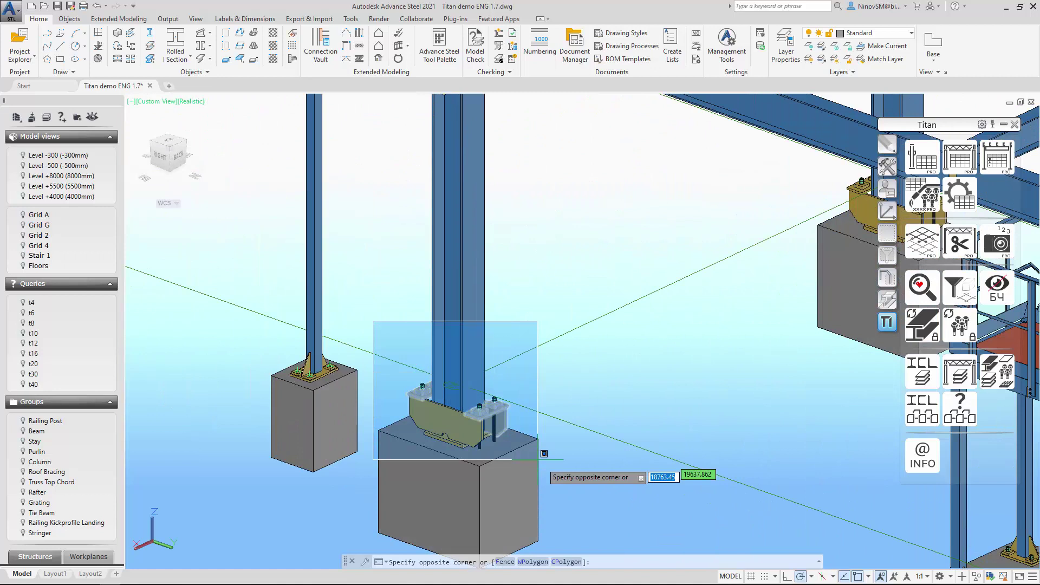
left_click(563, 478)
left_click(887, 254)
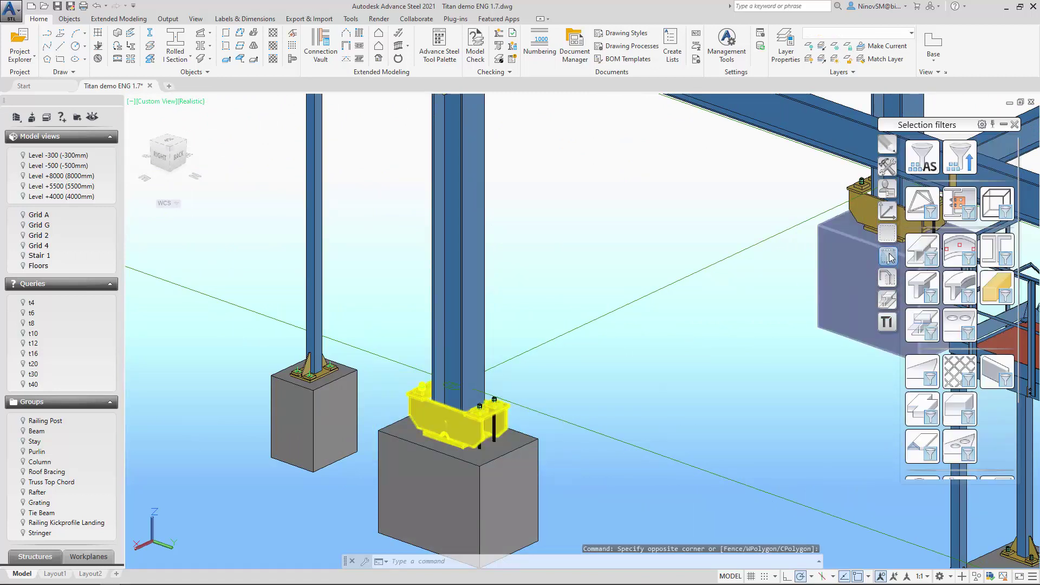
left_click(925, 368)
right_click(542, 267)
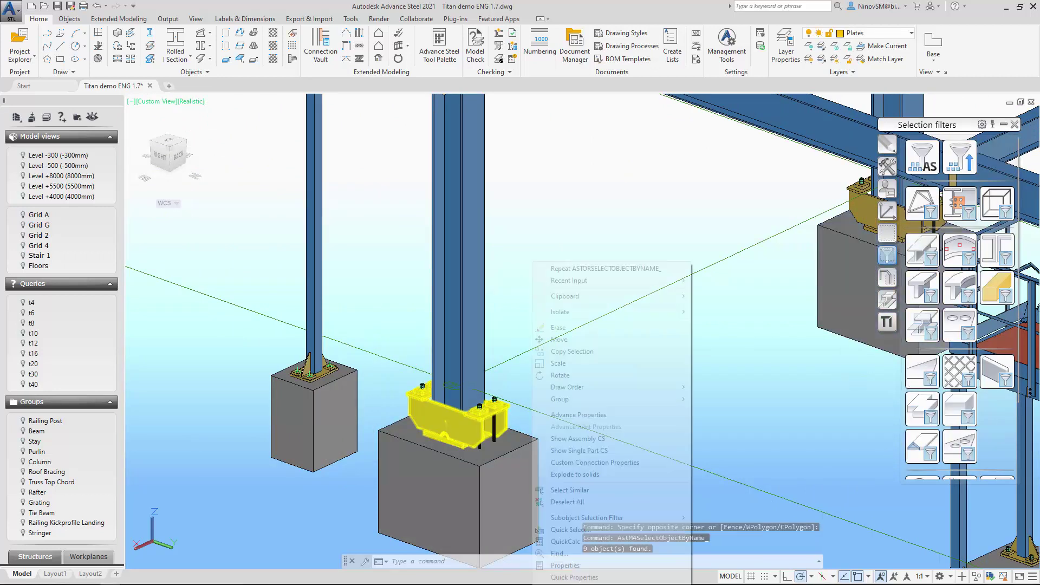
left_click(585, 414)
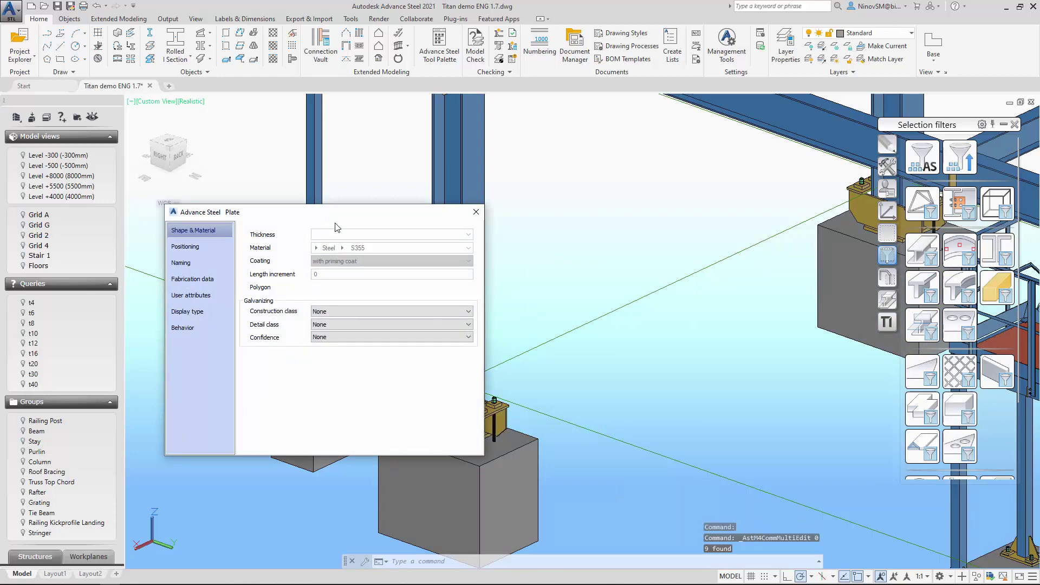
left_click(476, 212)
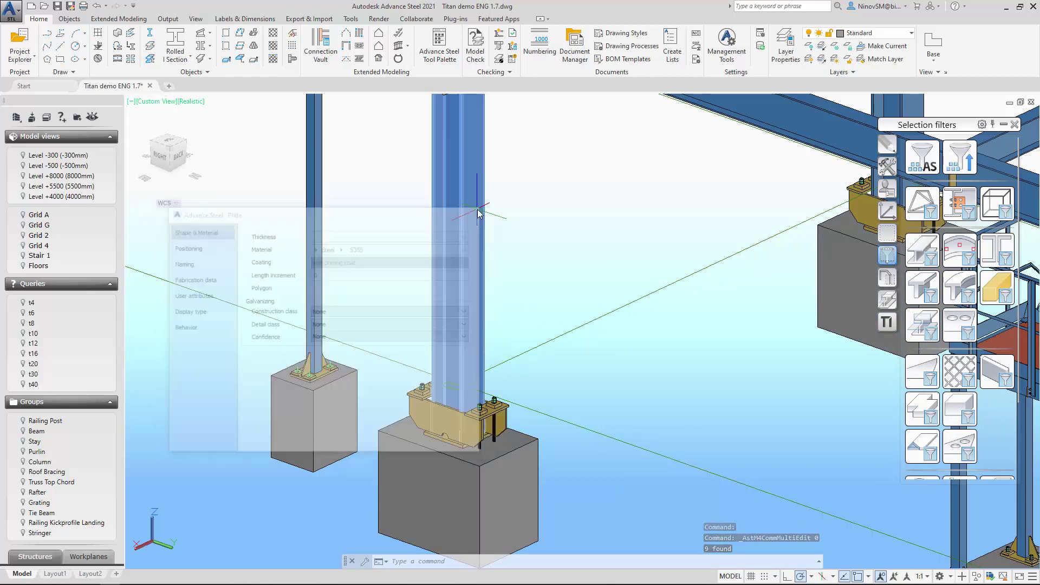
- Assign material S235JRH to the selected base-plate connection objects with Titan's Set material
left_click(353, 298)
left_click(584, 488)
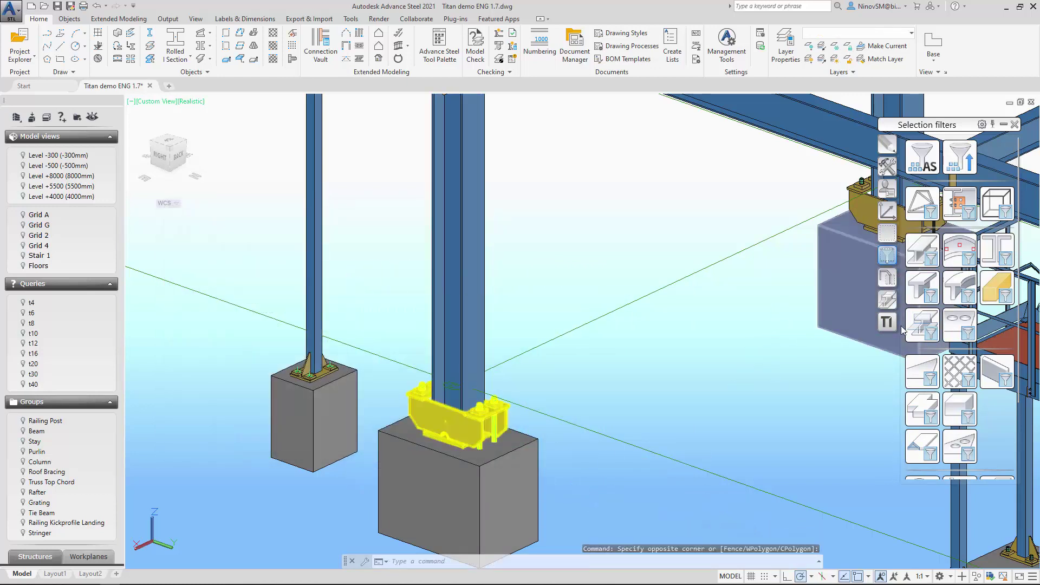
left_click(887, 321)
left_click(921, 317)
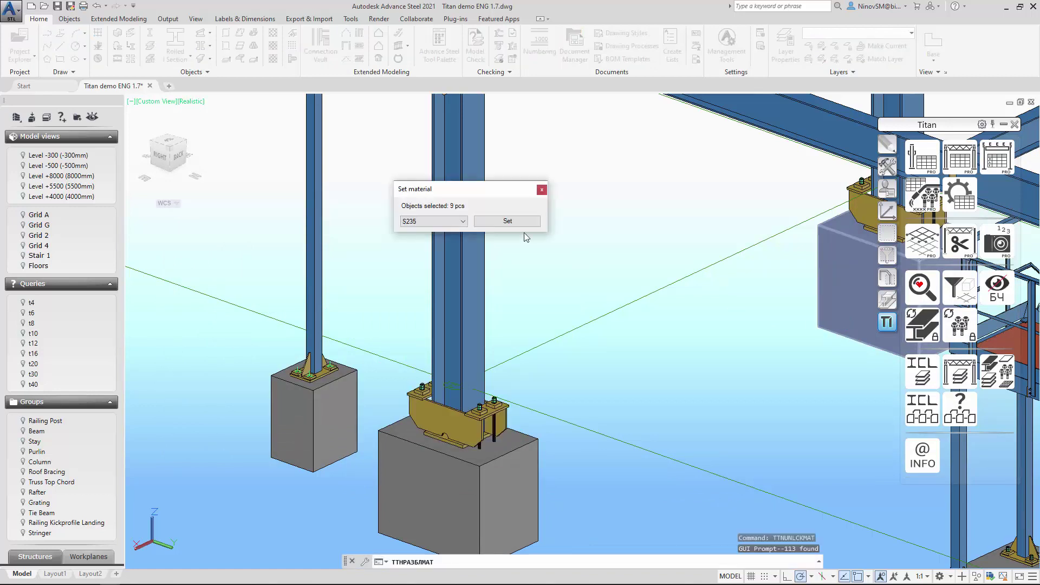
left_click(439, 221)
left_click(437, 260)
left_click(516, 222)
- Reselect the column footing, keep only its plates and review their properties again
left_click(351, 305)
left_click(567, 473)
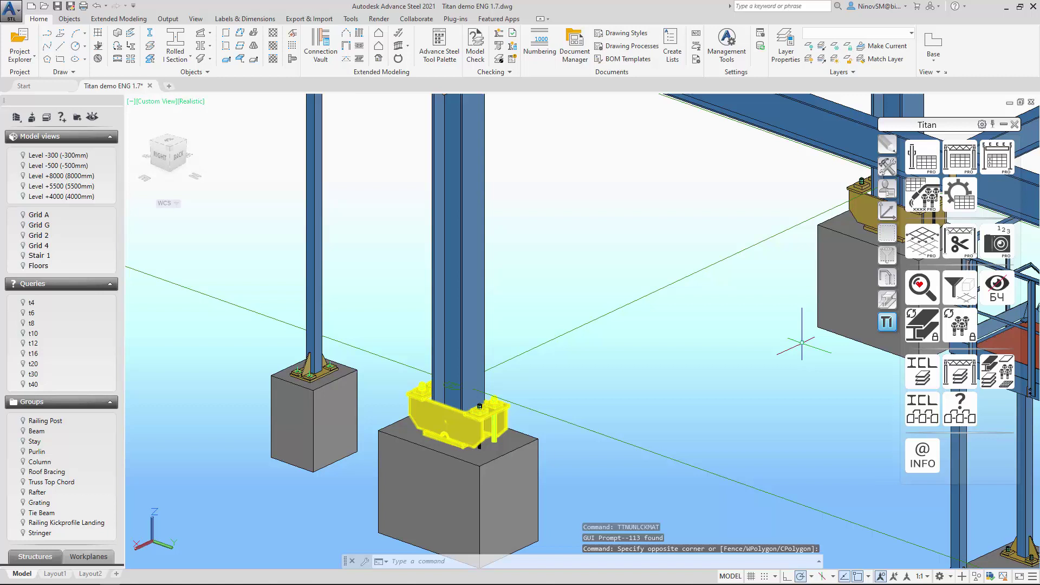
left_click(886, 254)
left_click(908, 374)
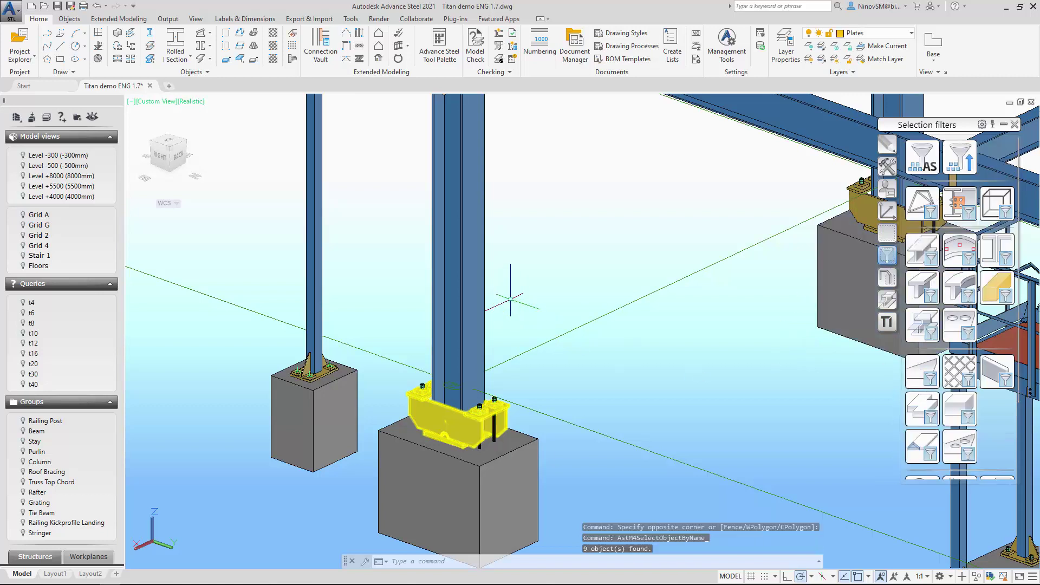
right_click(512, 262)
left_click(564, 414)
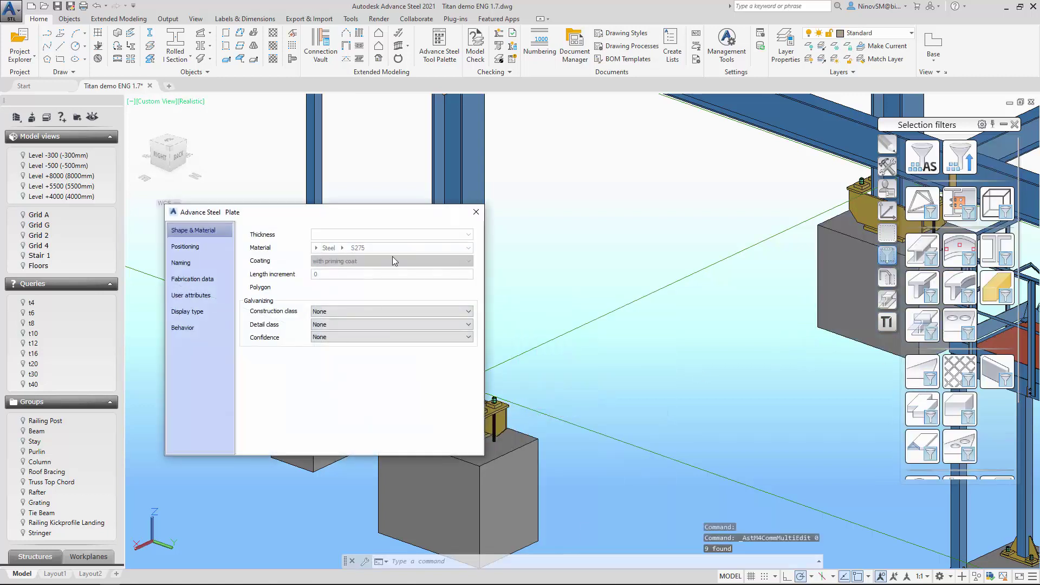
left_click(476, 211)
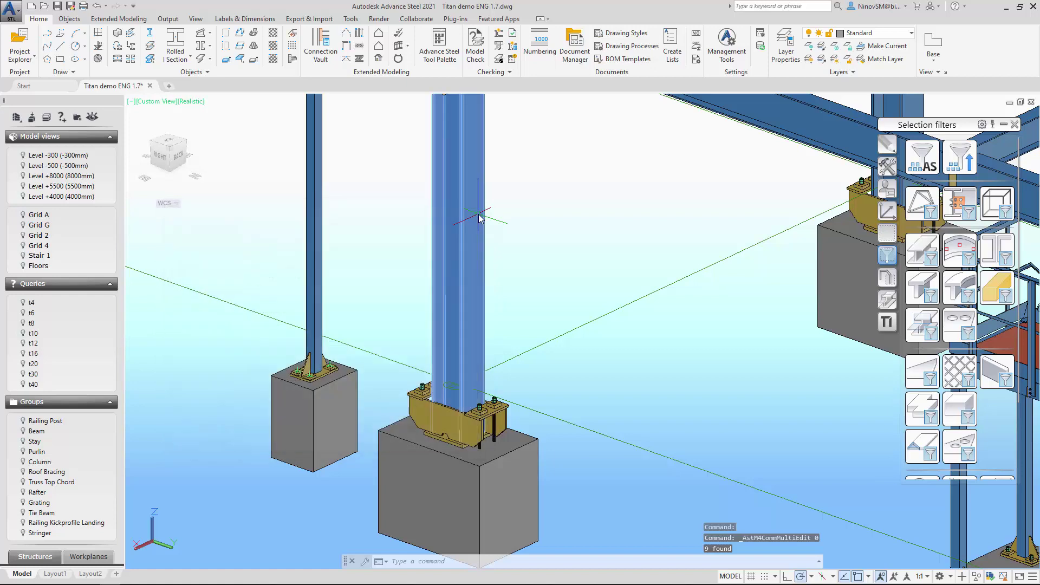
middle_click(534, 344)
middle_click(534, 343)
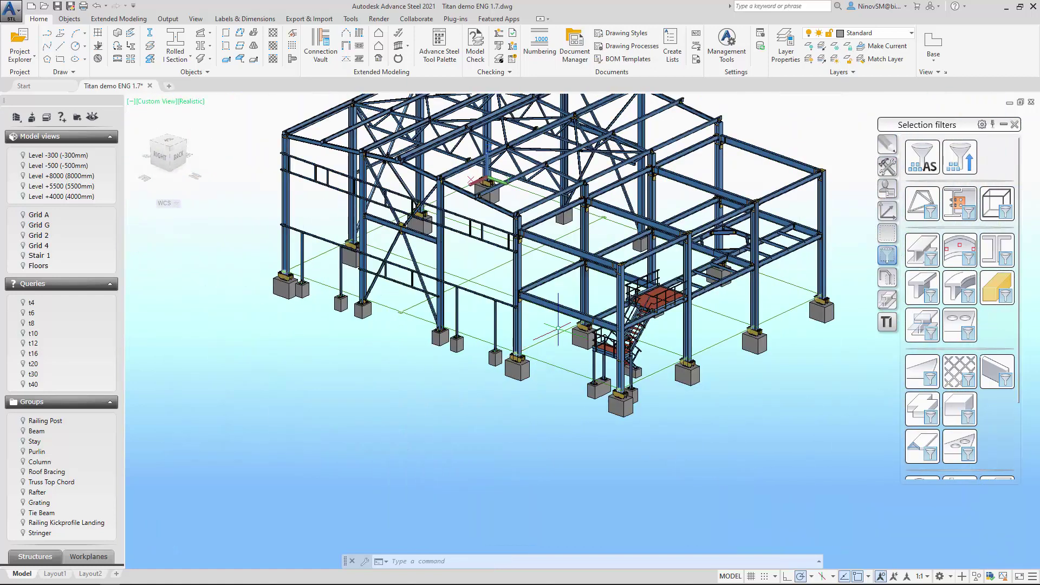
- Run Titan's TTNLIKEA and mark in red all beams matching the picked roof-edge beam
middle_click_drag(518, 390, 507, 417)
scroll(507, 417, "down", 1)
key("Escape")
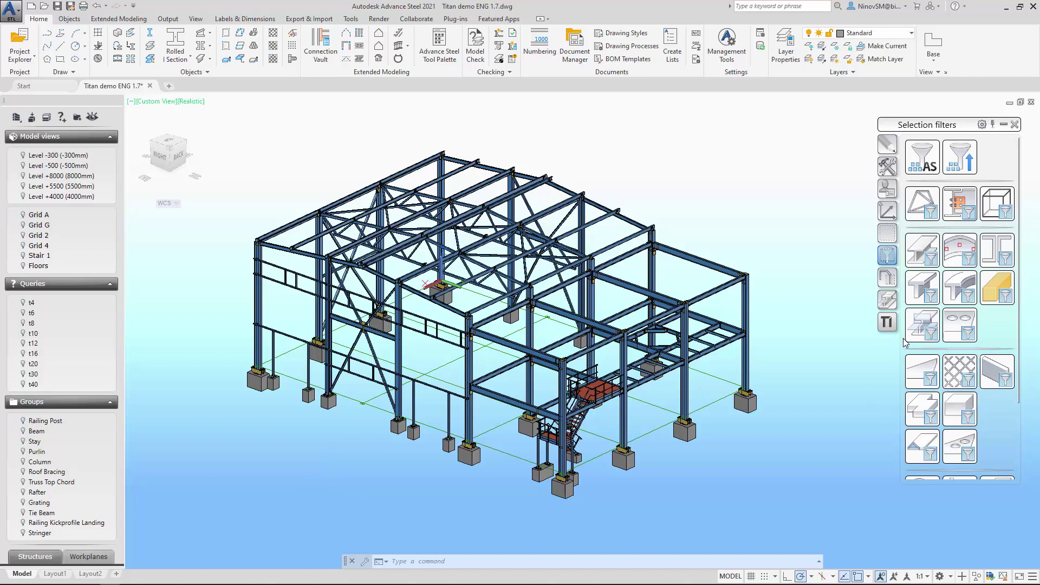
left_click(886, 322)
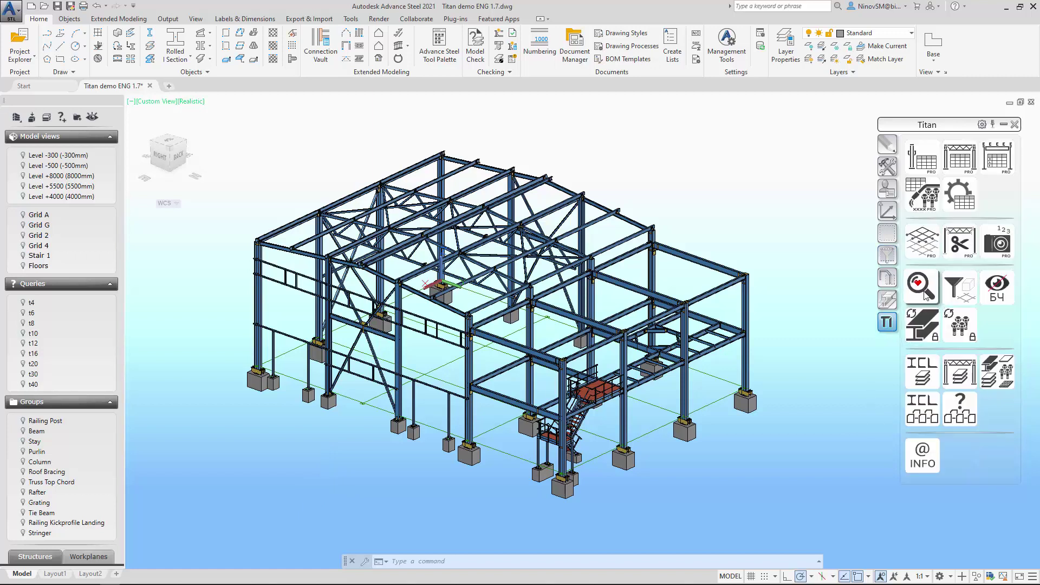
left_click(922, 287)
left_click(711, 269)
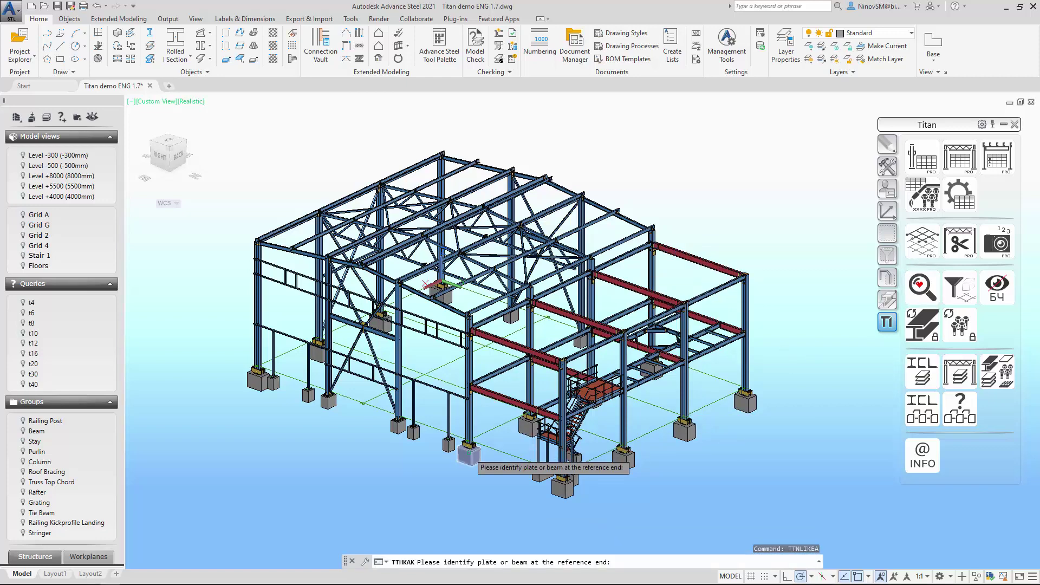
- Pick a column base plate to mark every matching plate in red as well
scroll(470, 443, "up", 6)
left_click(482, 431)
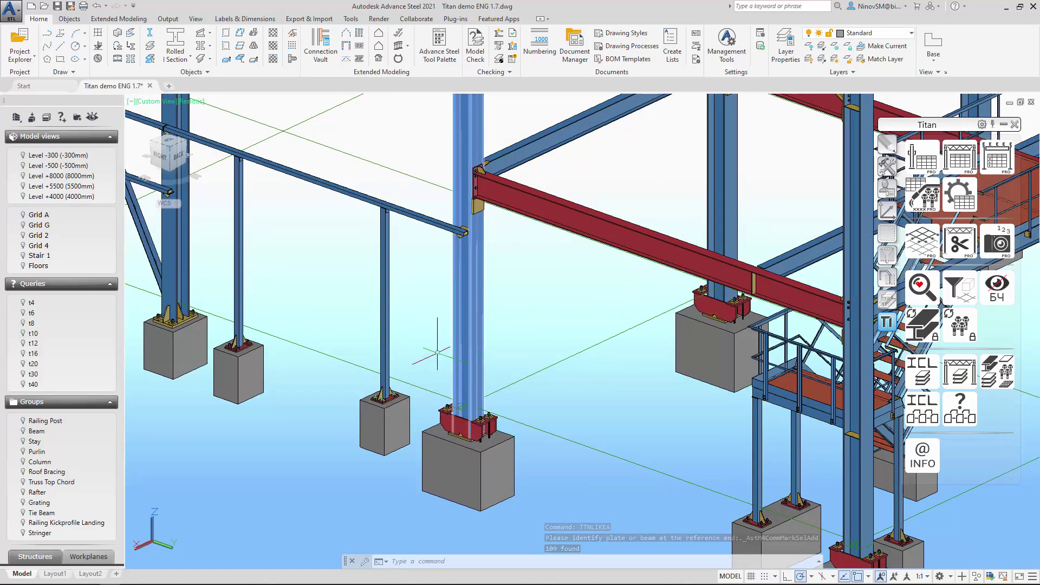
scroll(462, 368, "down", 6)
- Clear the red marking from all objects and use Quick views Show all
left_click(884, 234)
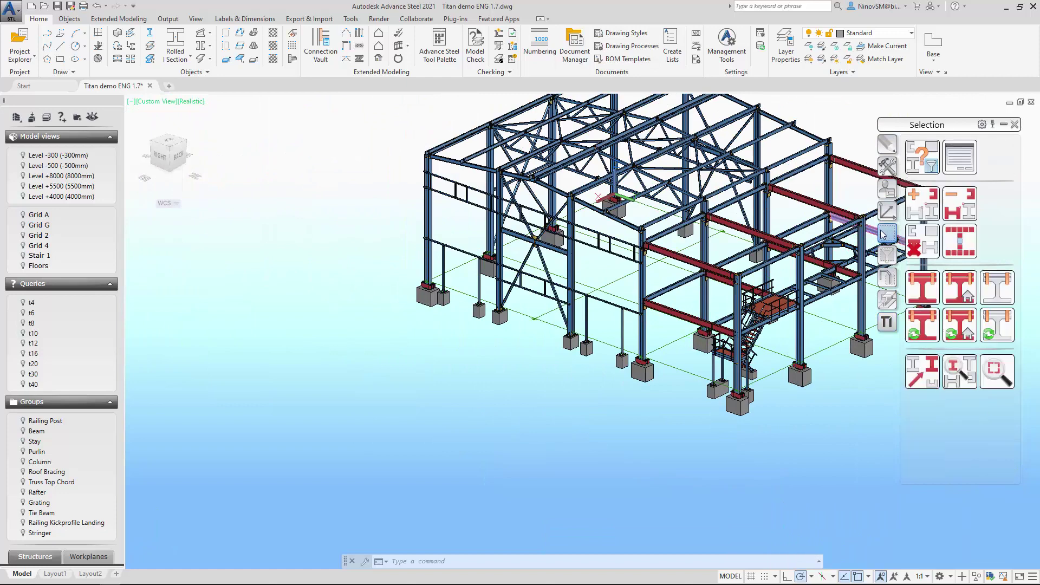
left_click(919, 249)
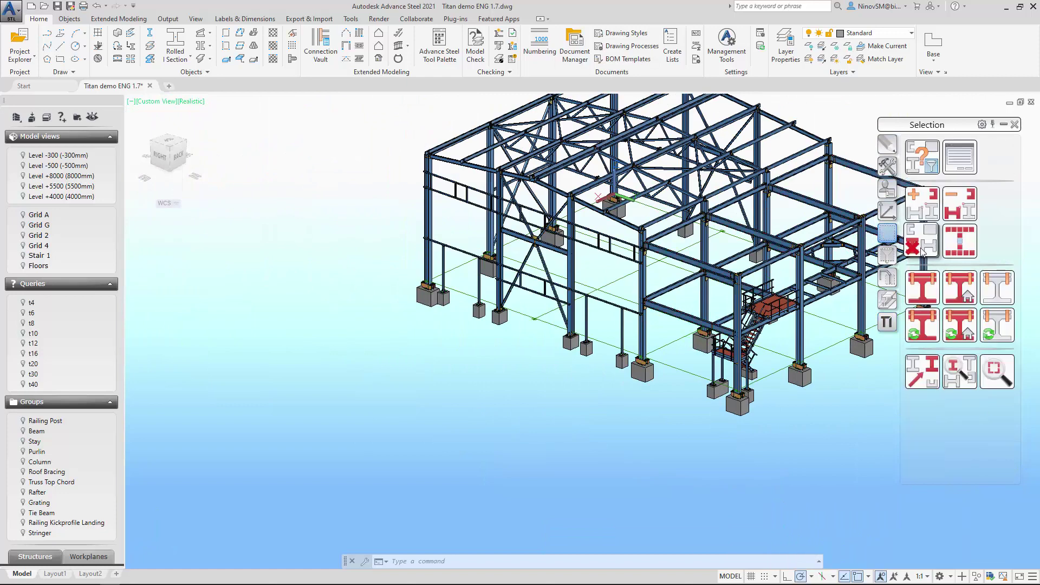
left_click(887, 278)
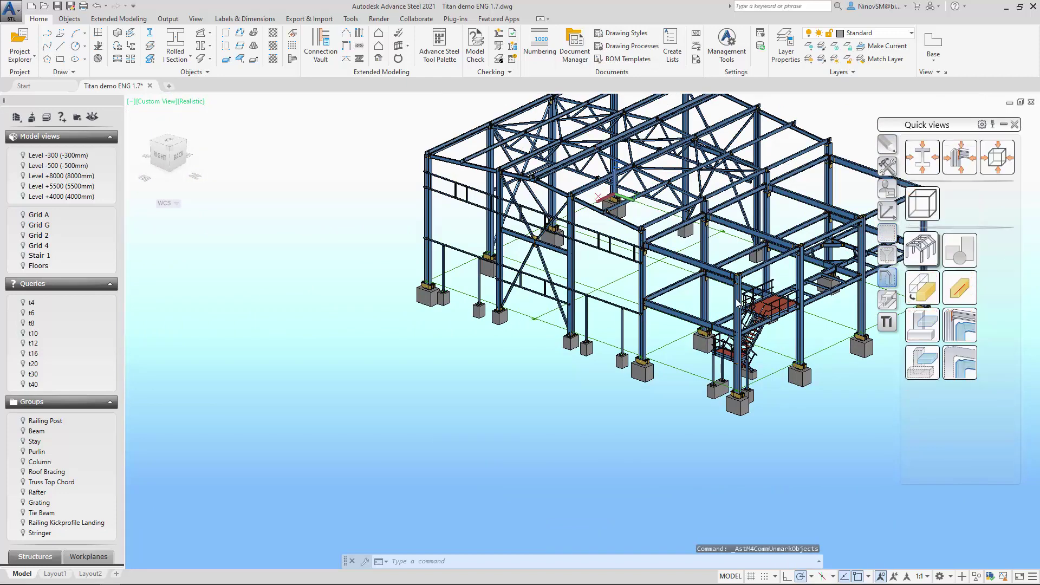
left_click_drag(528, 407, 532, 423)
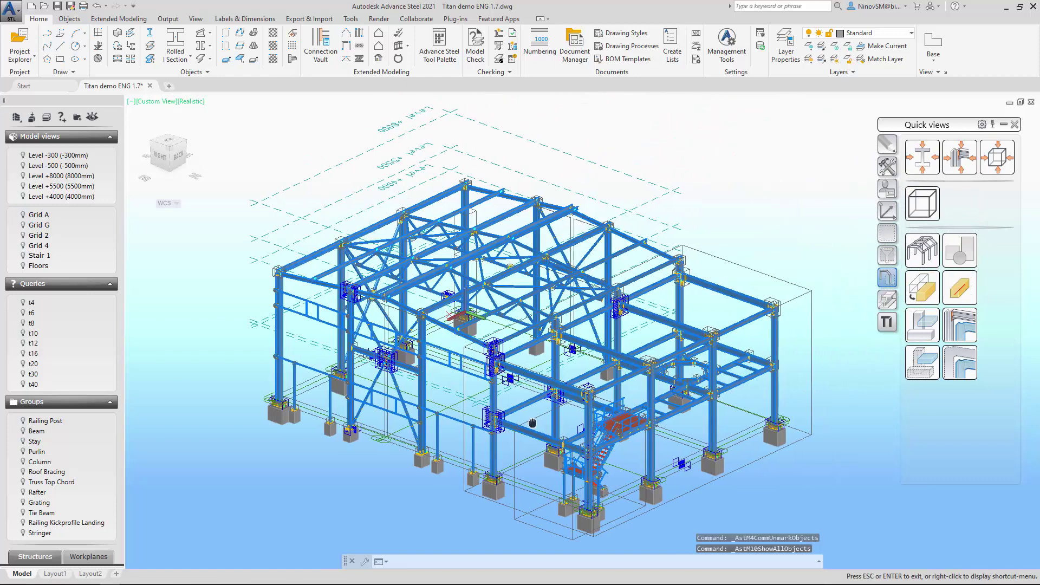
key("Escape")
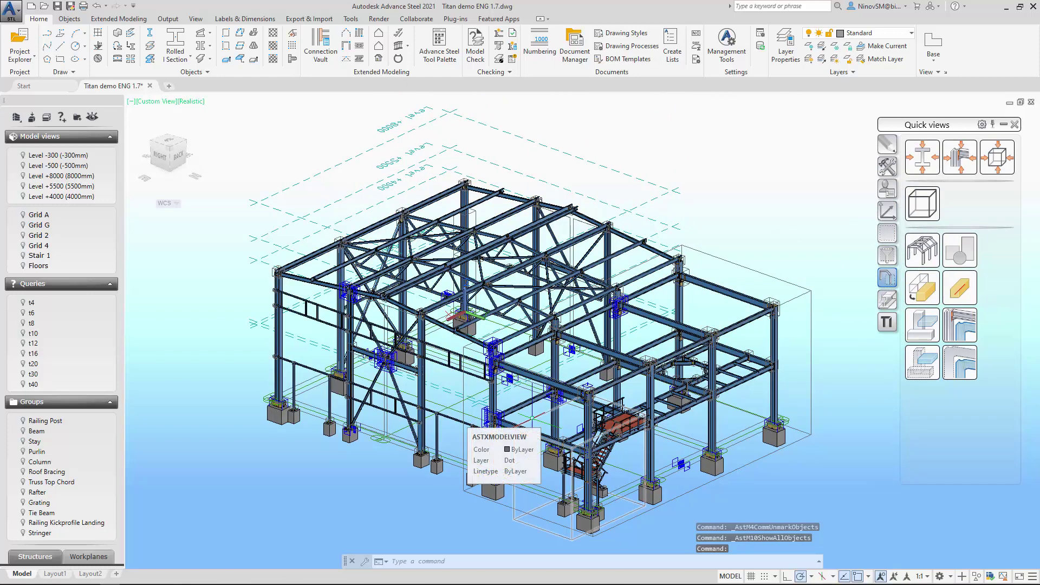
- Select the whole model with Titan's TTNFLTR filter, then clear the selection
left_click(887, 323)
left_click(959, 287)
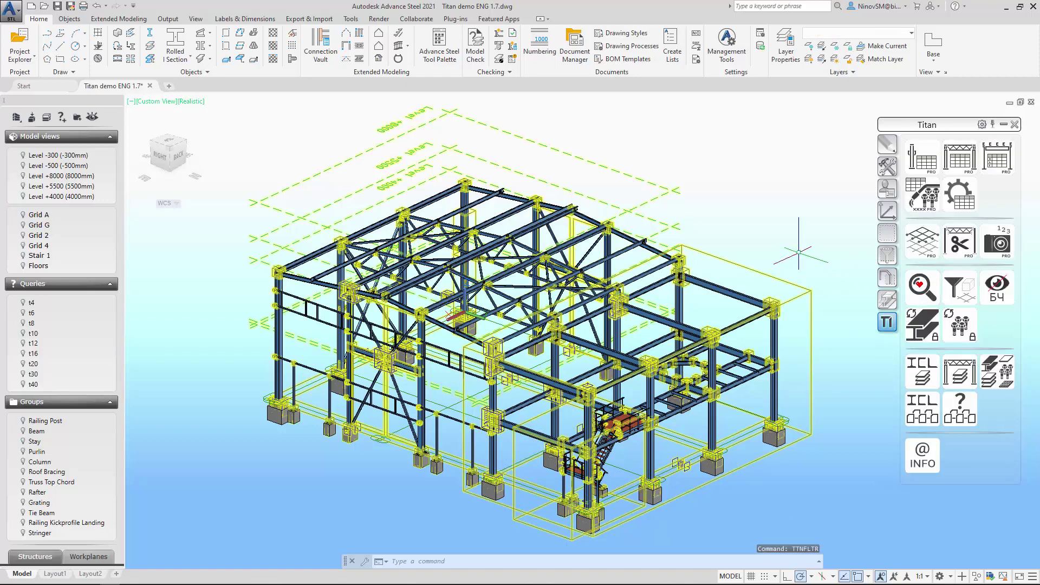
left_click(886, 279)
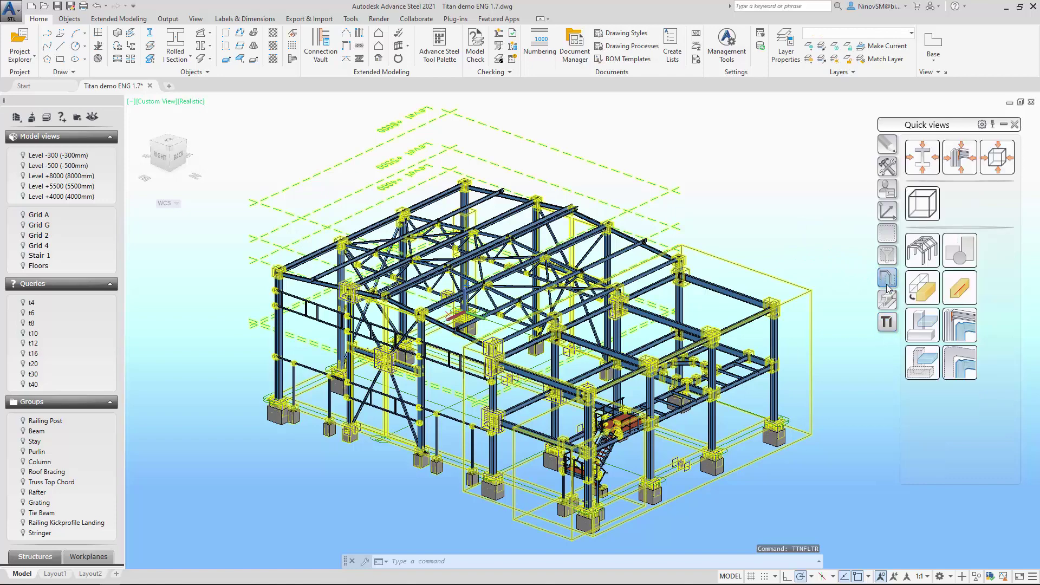
key("Escape")
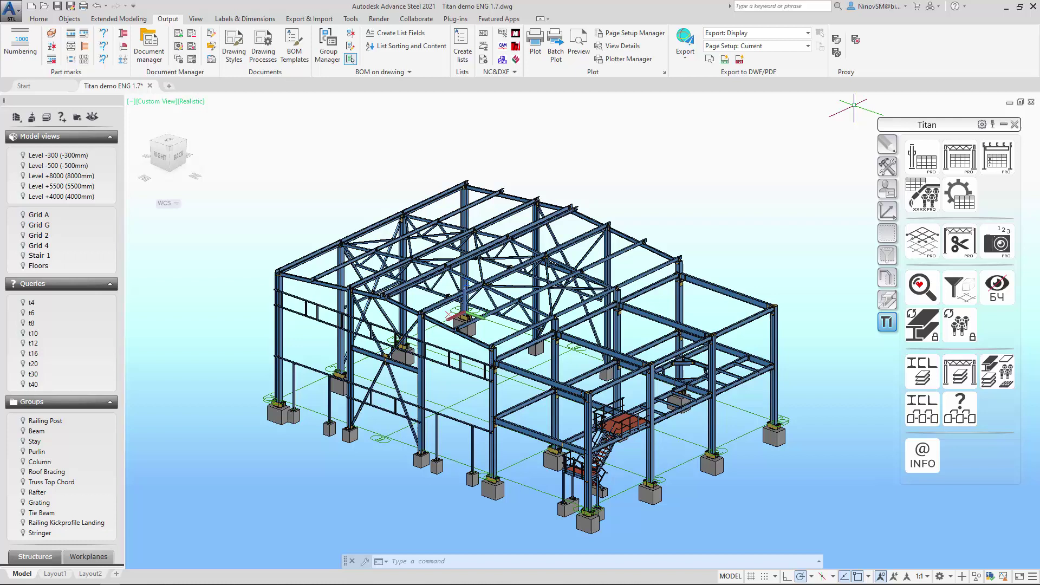
- Show column assembly C10's parts table with TTNSPEC, browsing its Metal list and Paint area tabs
left_click(922, 157)
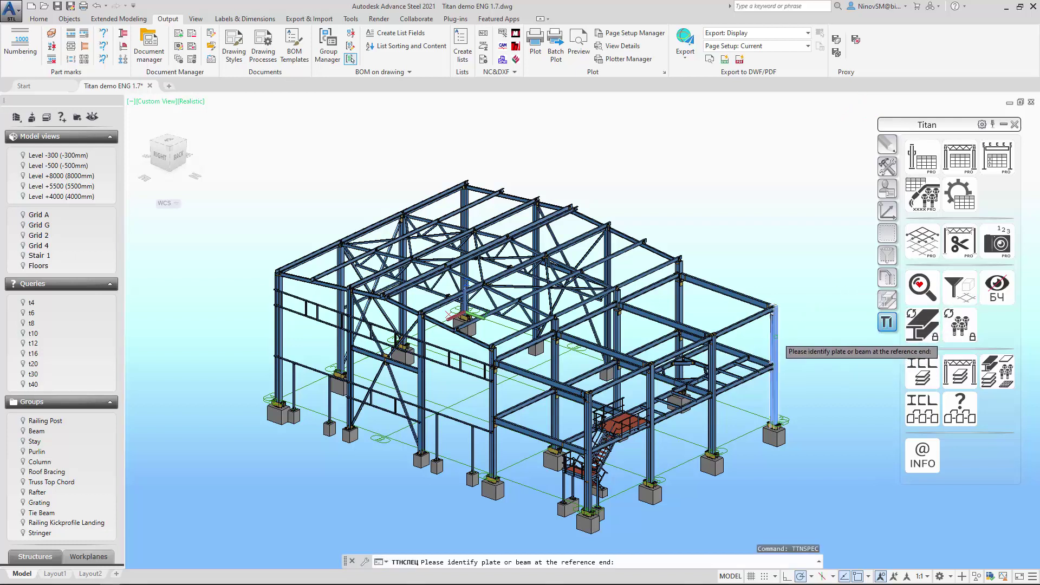
left_click(774, 347)
left_click_drag(283, 156, 285, 161)
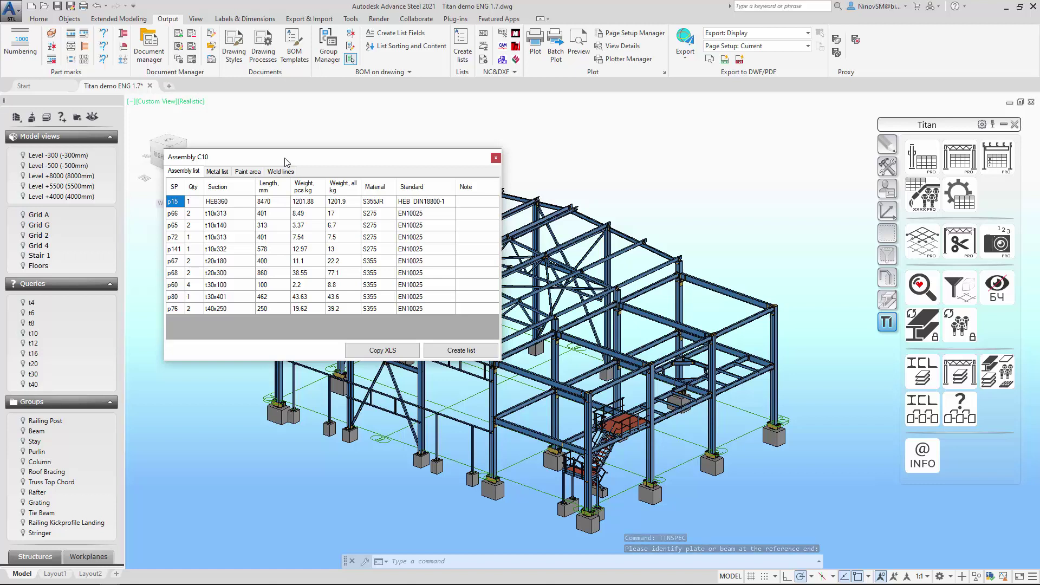
left_click(219, 172)
left_click(248, 171)
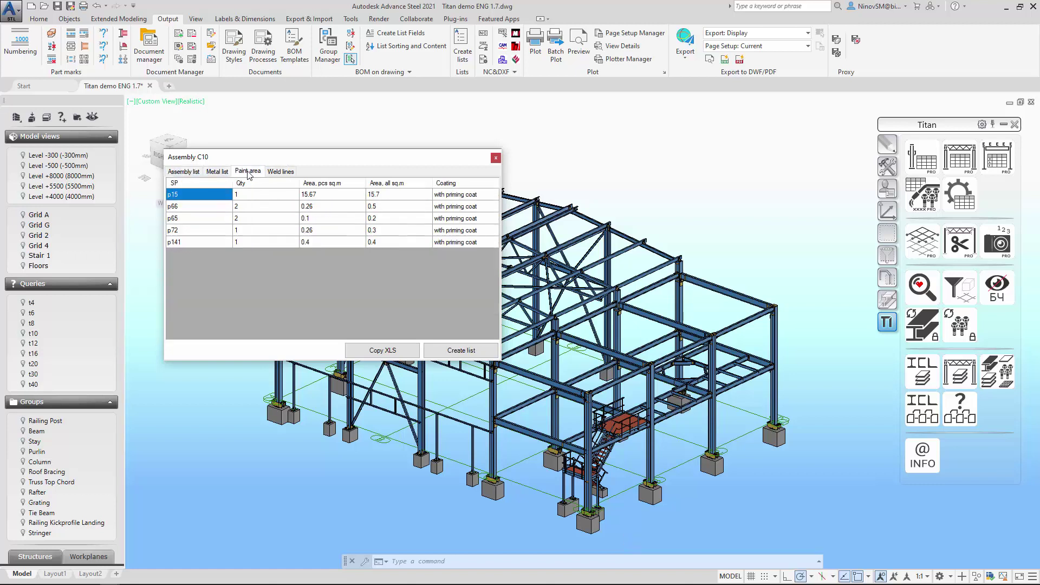
left_click(493, 157)
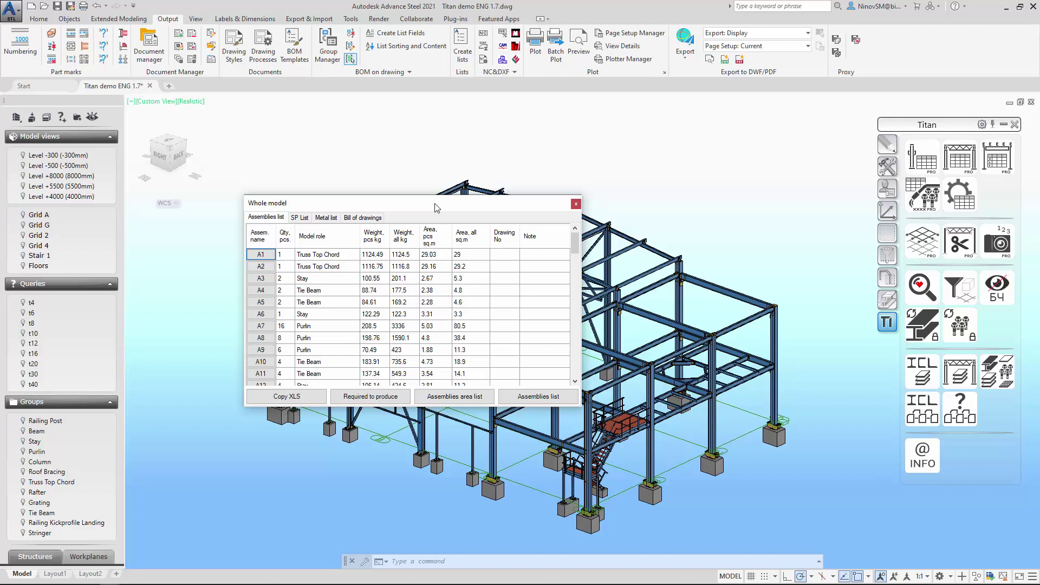
- Browse the whole-model SP List and Metal list, ending on the Bill of drawings (001–012)
left_click(300, 217)
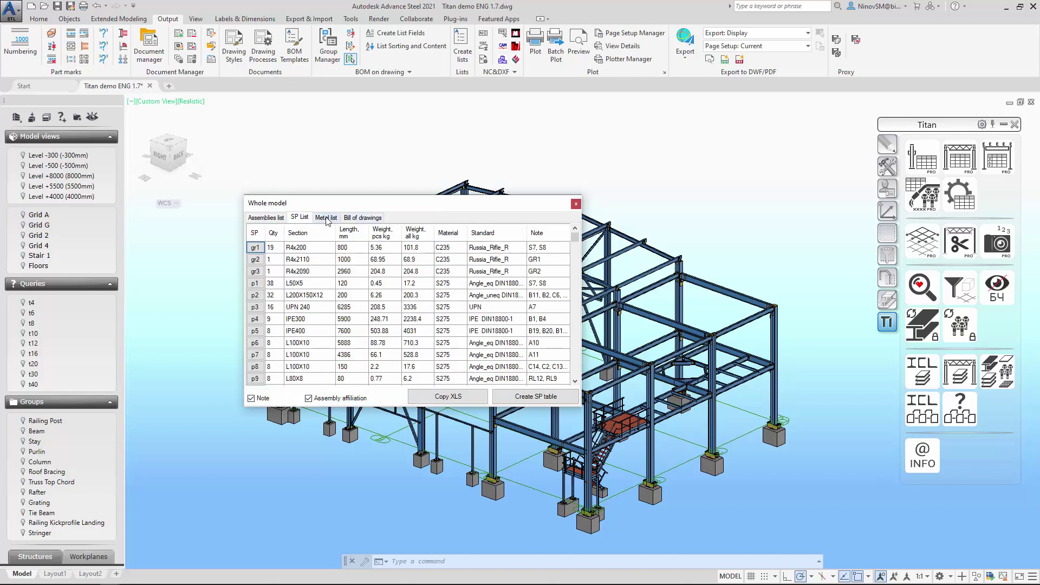
left_click(327, 218)
left_click(364, 218)
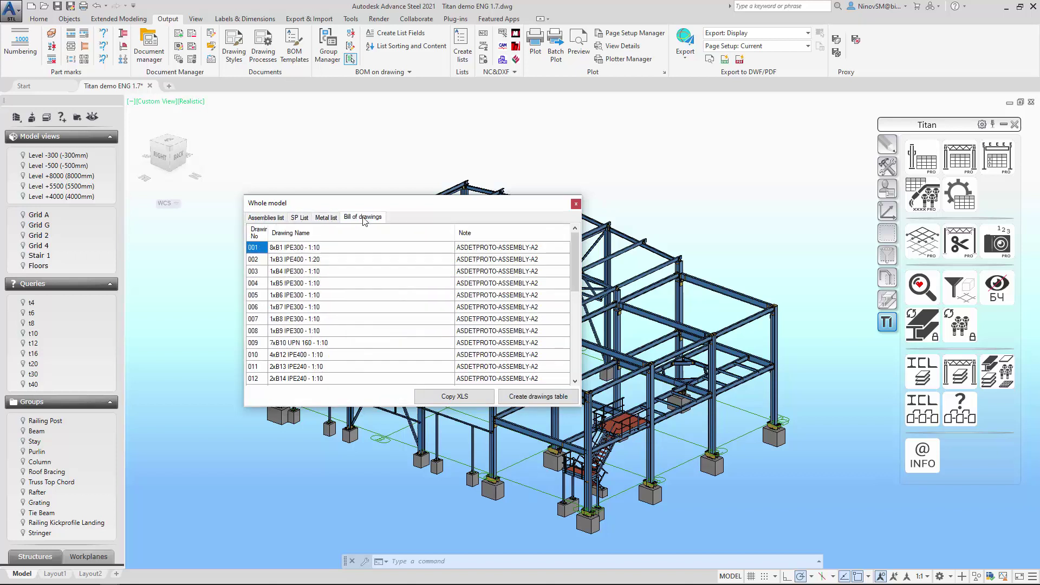